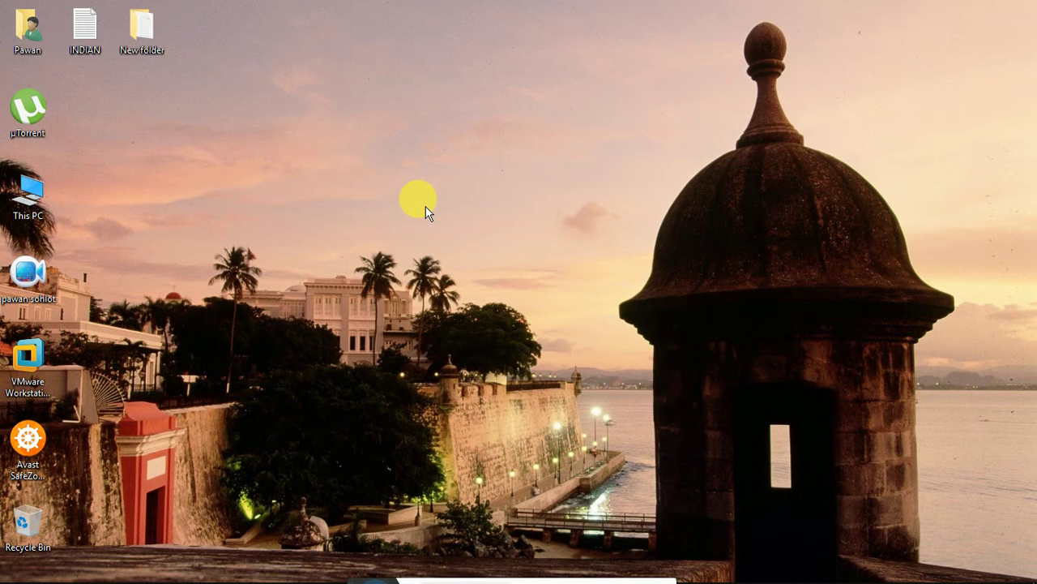
left_click_drag(616, 39, 950, 310)
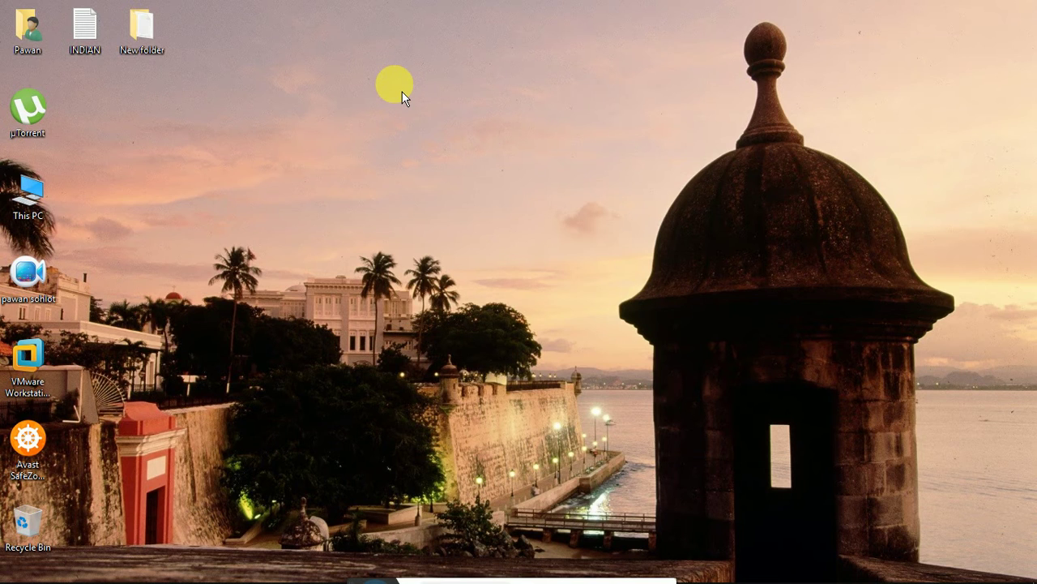
left_click_drag(223, 17, 4, 571)
left_click(182, 253)
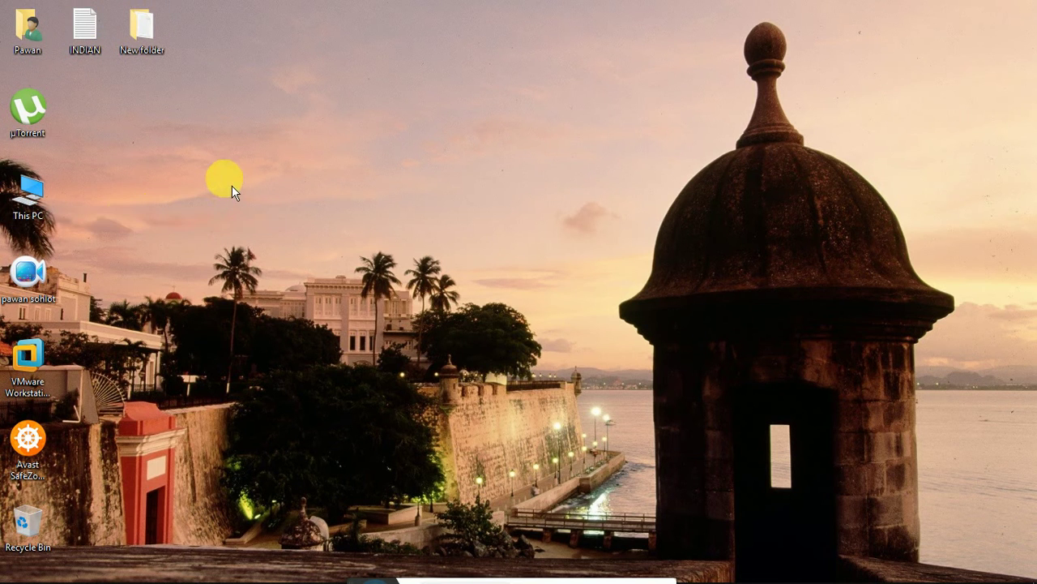
Refresh the desktop three times.
right_click(227, 181)
left_click(276, 224)
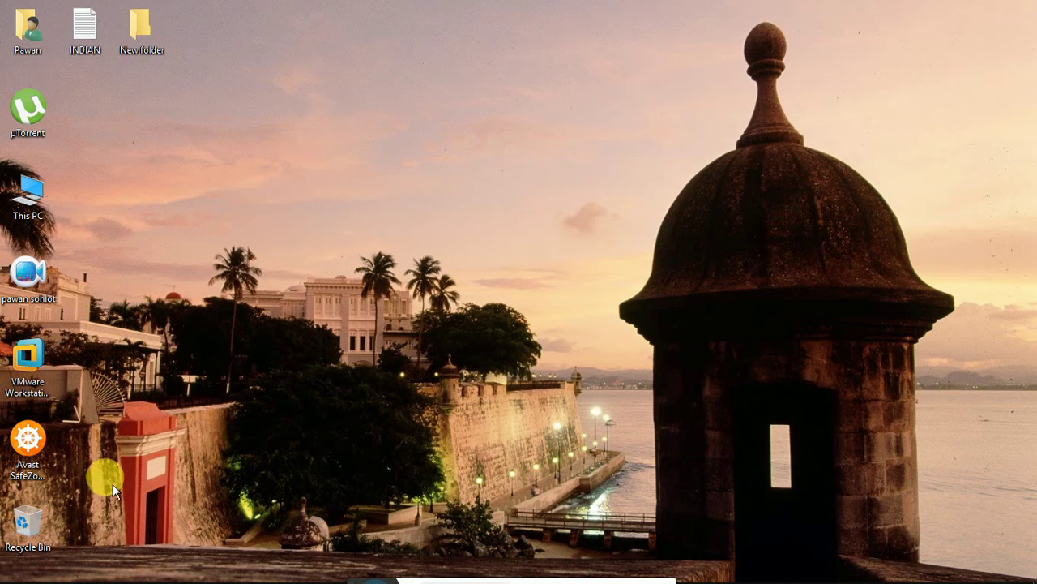
right_click(216, 231)
left_click(258, 272)
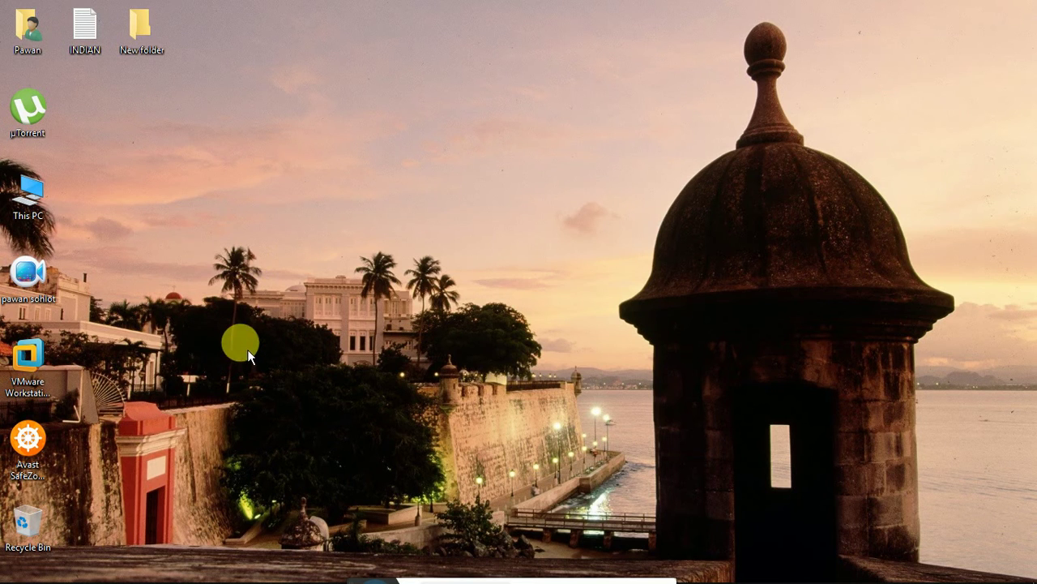
right_click(280, 168)
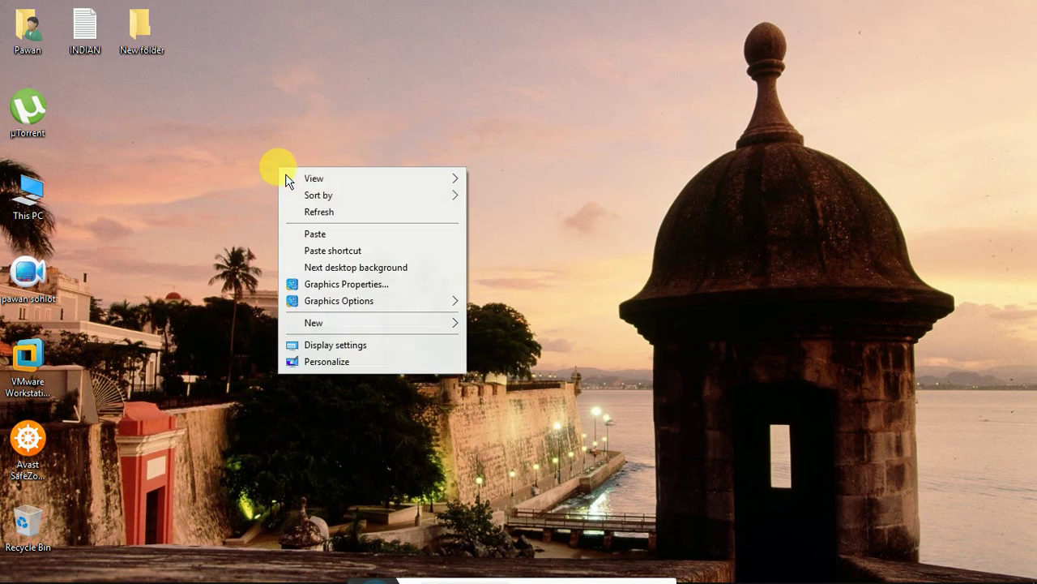
left_click(334, 212)
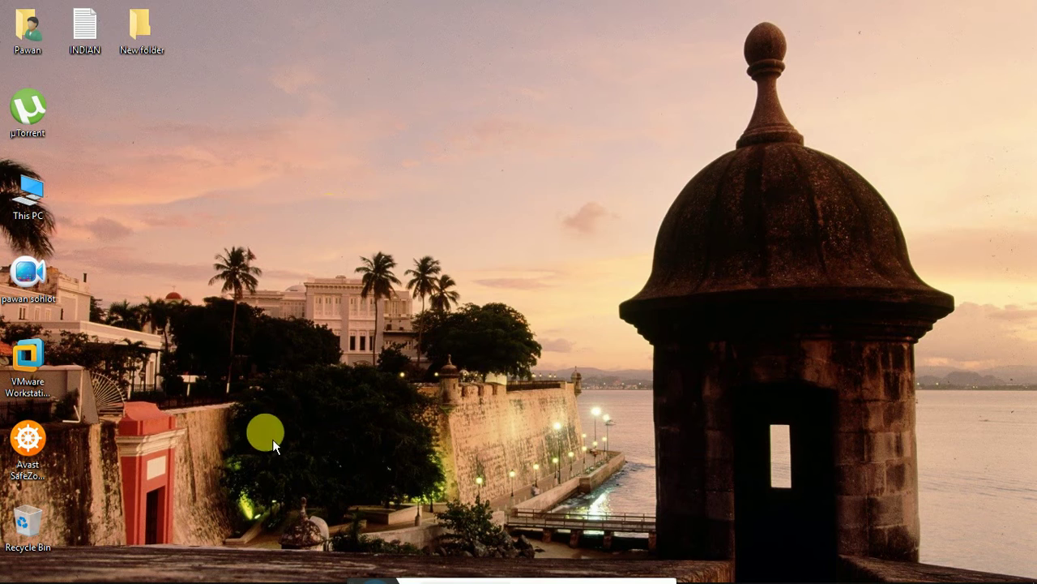
Open Start, look through the full list of installed apps and the tile groups, and close it.
mouse_move(241, 581)
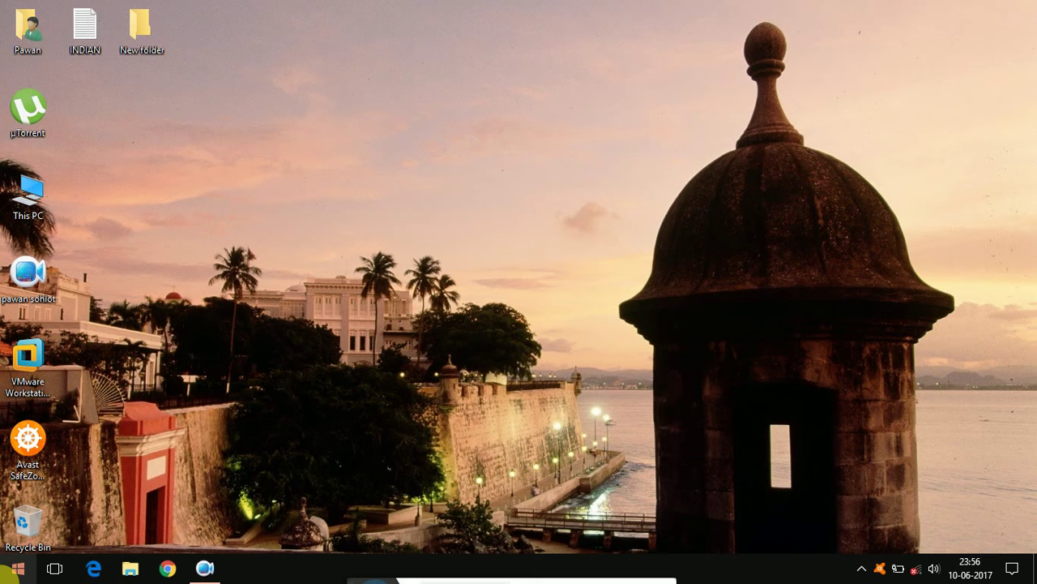
left_click(7, 575)
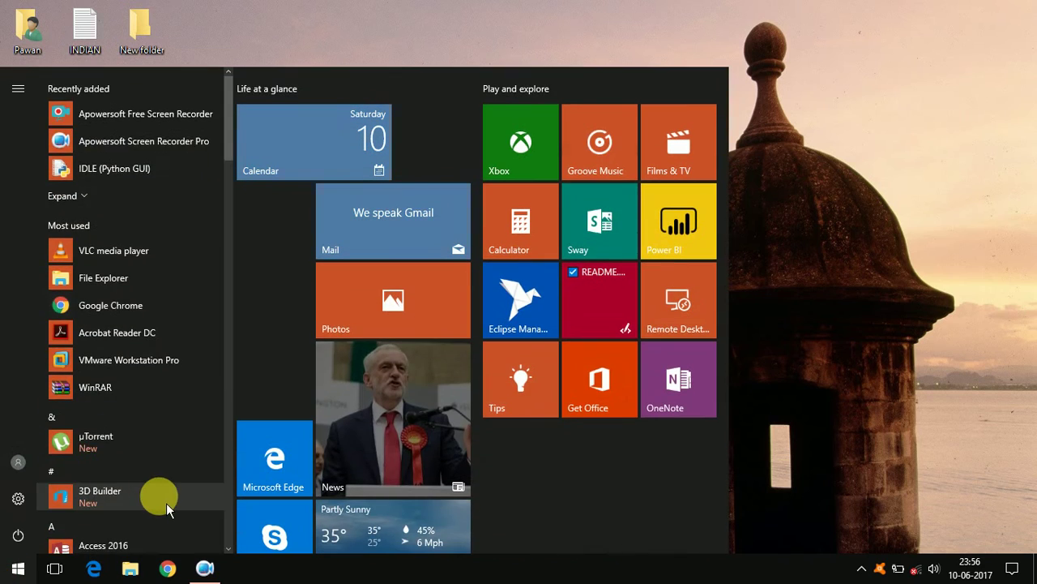
scroll(166, 503, "down", 20)
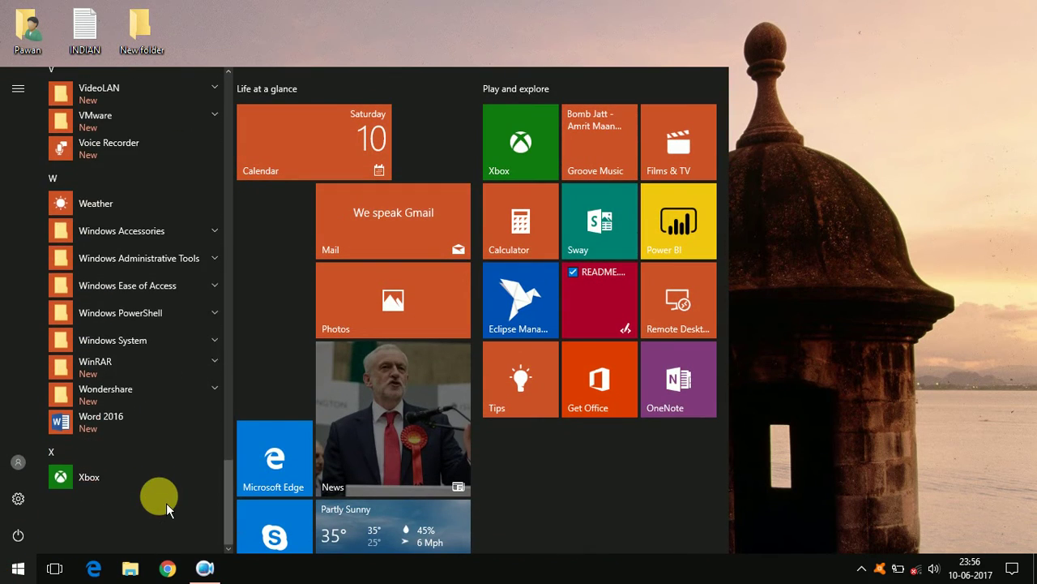
scroll(624, 503, "down", 3)
scroll(620, 468, "up", 3)
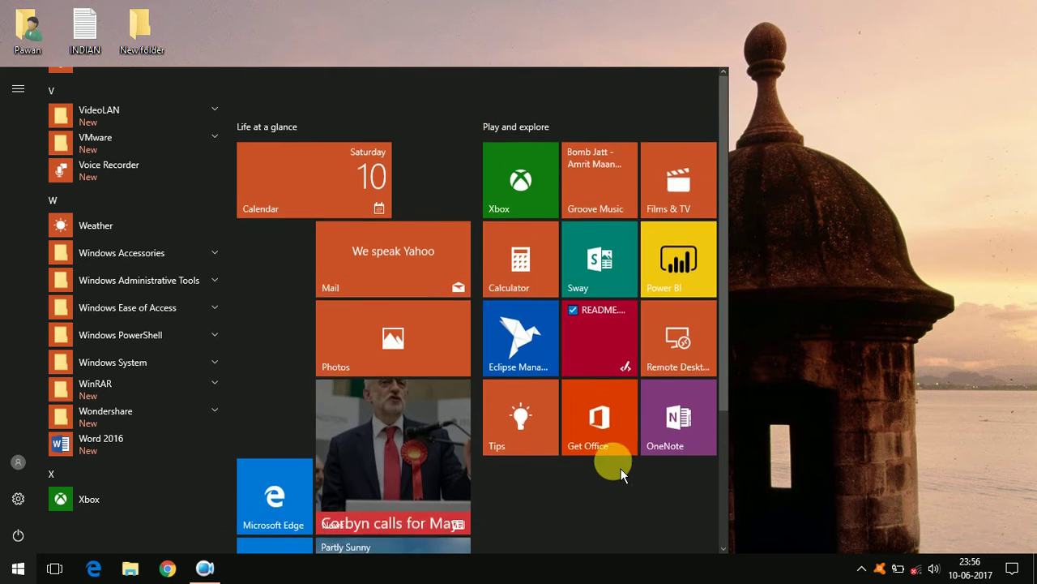
scroll(620, 467, "down", 1)
scroll(620, 468, "down", 2)
scroll(620, 468, "up", 2)
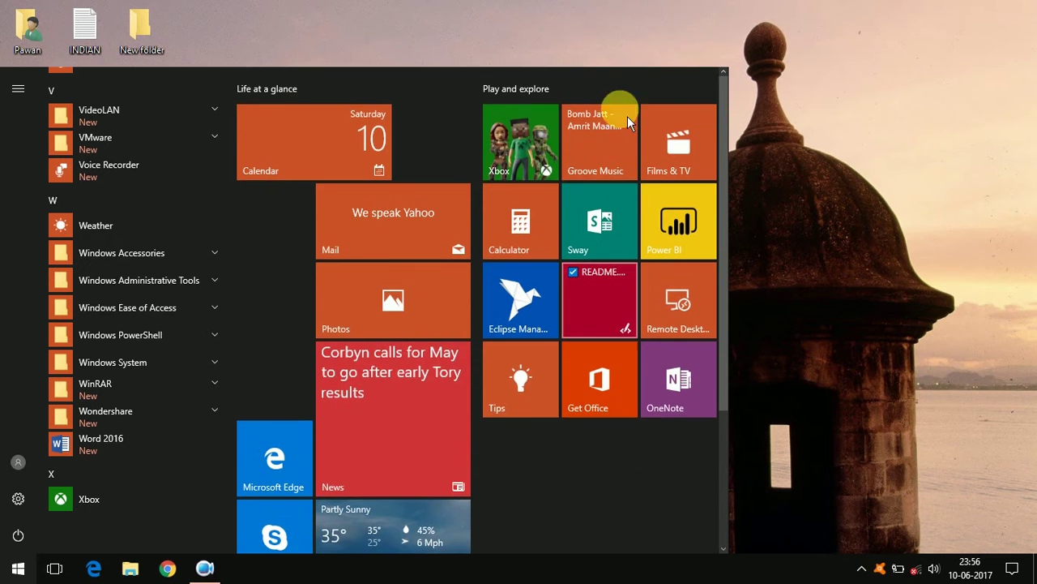
left_click(626, 24)
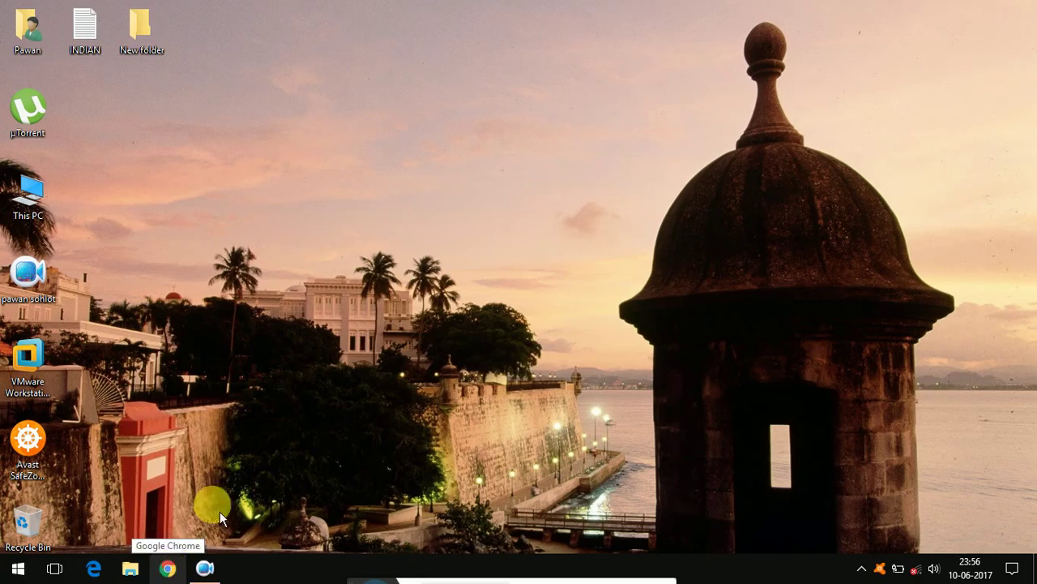
Refresh the desktop twice.
right_click(351, 350)
left_click(420, 402)
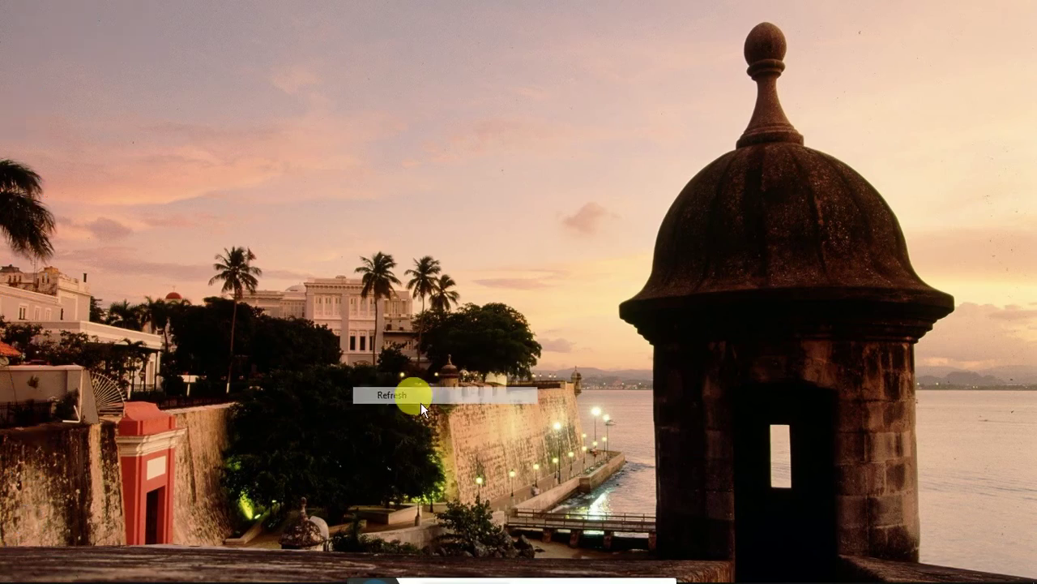
right_click(327, 81)
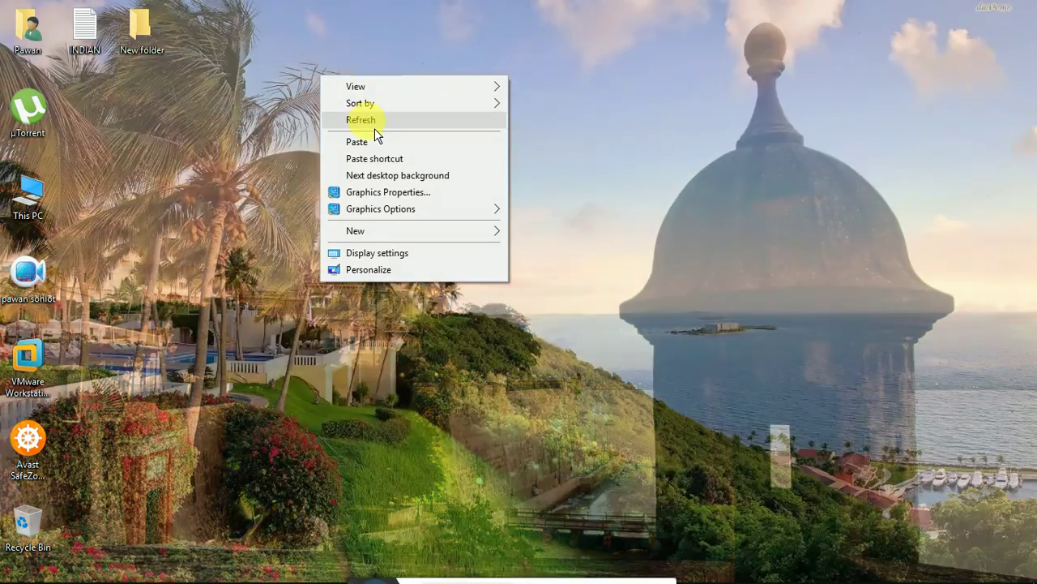
left_click(375, 135)
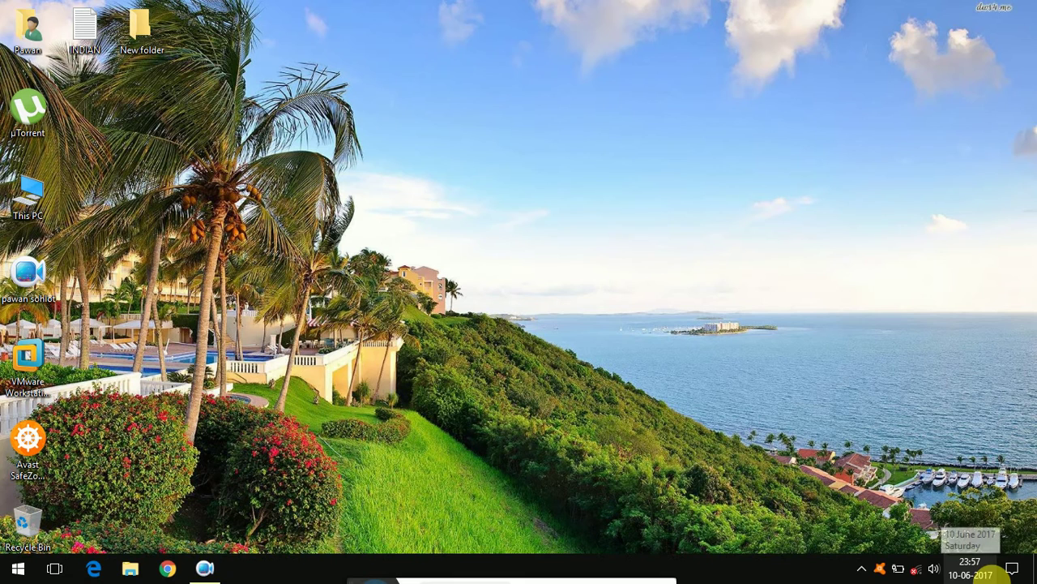
Check the battery status and the speaker volume, and dismiss them by refreshing the desktop.
left_click(908, 573)
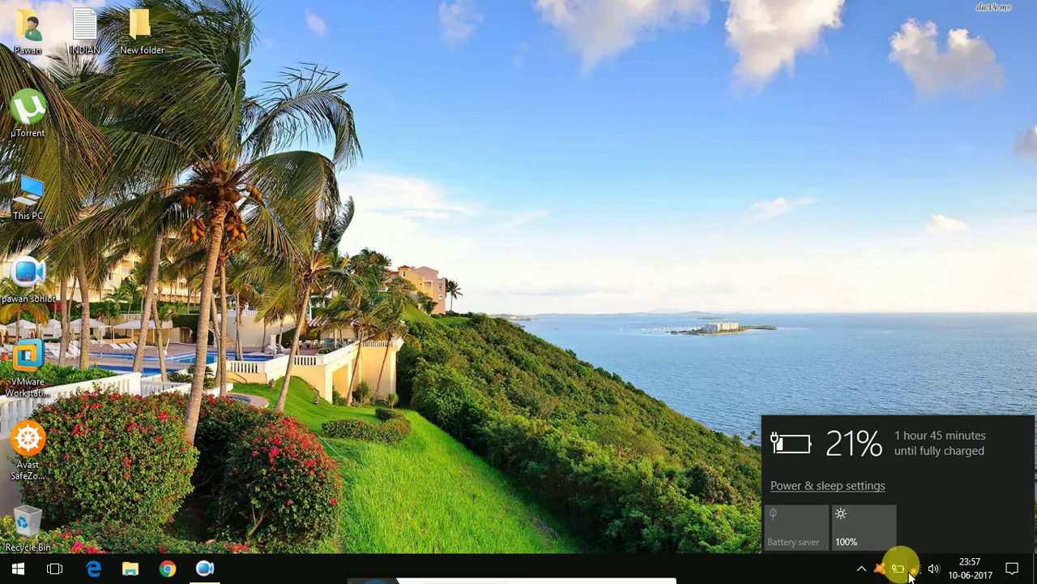
left_click(875, 271)
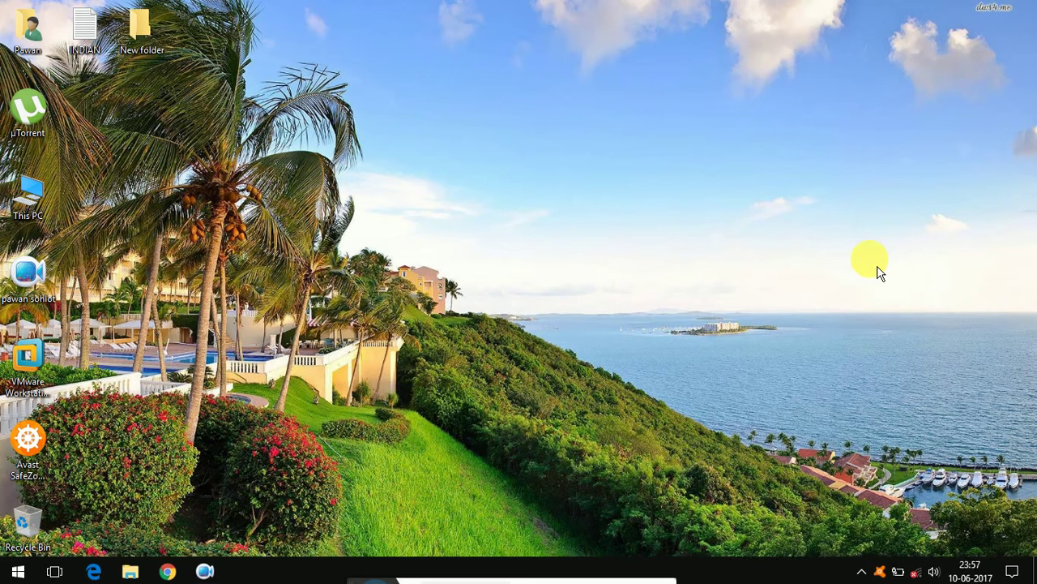
left_click(934, 569)
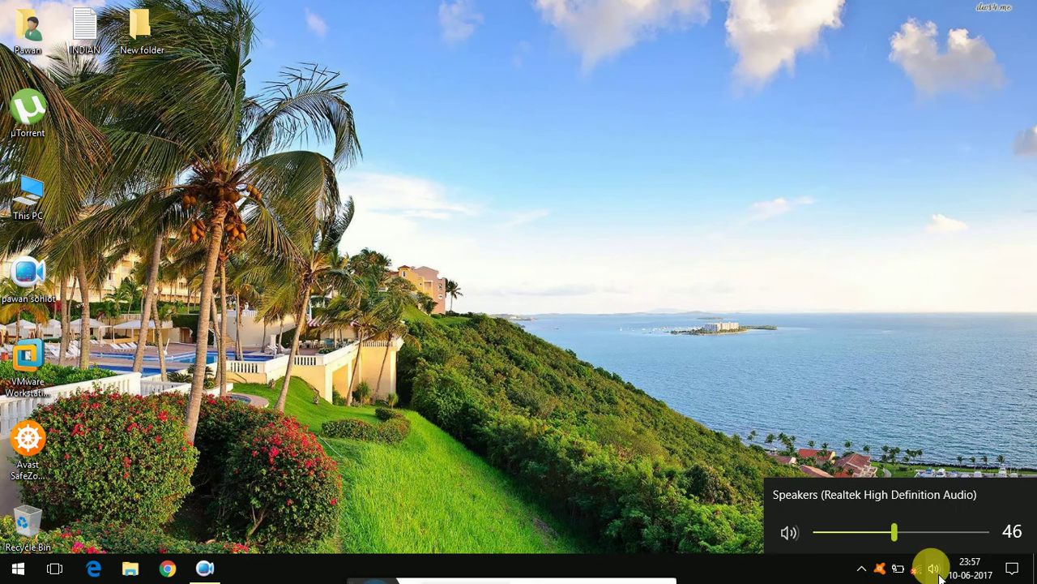
right_click(722, 167)
left_click(753, 205)
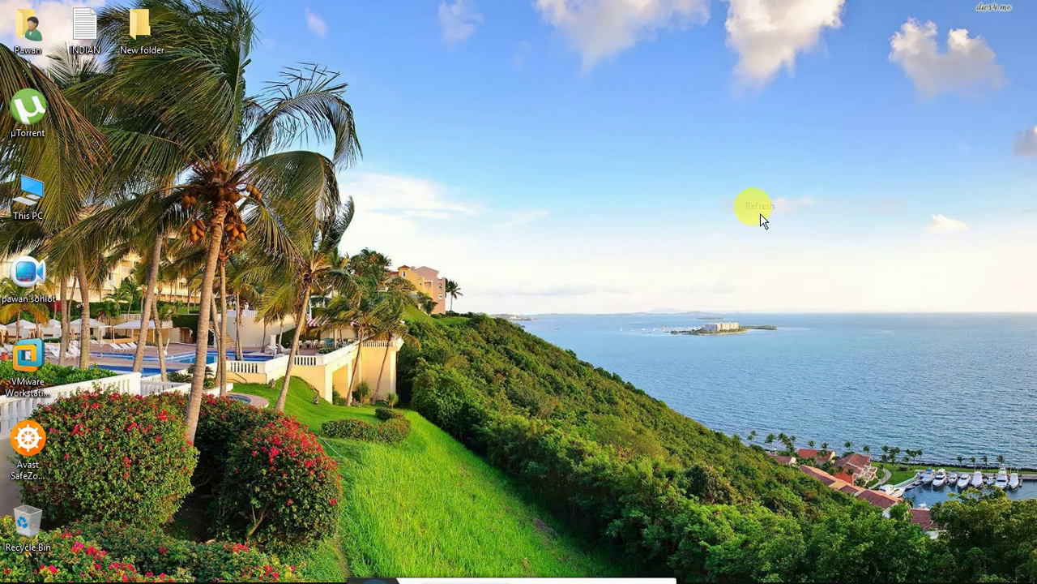
Open the date and time display, and dismiss it by refreshing the desktop.
mouse_move(975, 574)
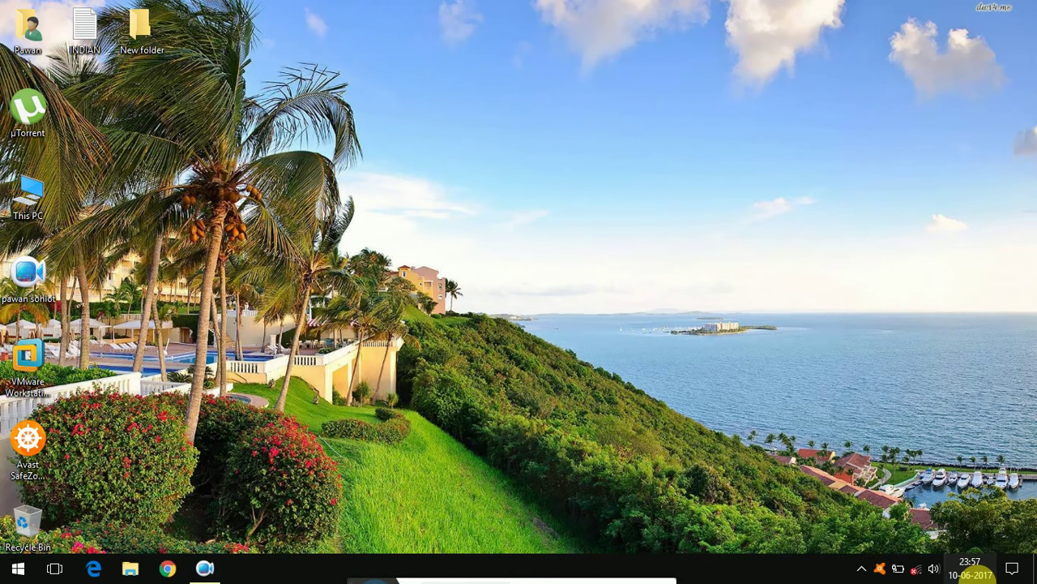
left_click(975, 572)
right_click(610, 197)
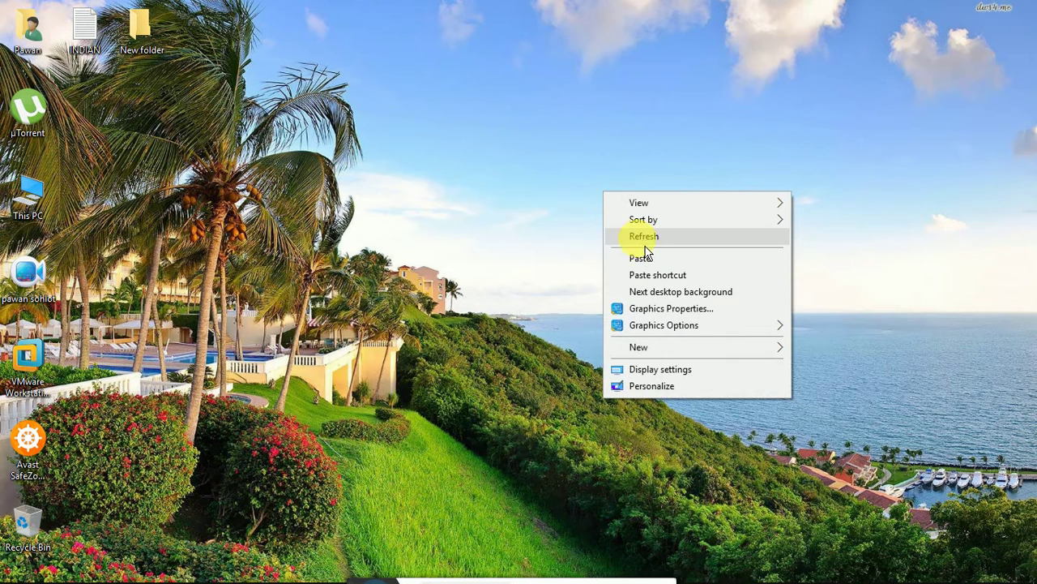
left_click(644, 241)
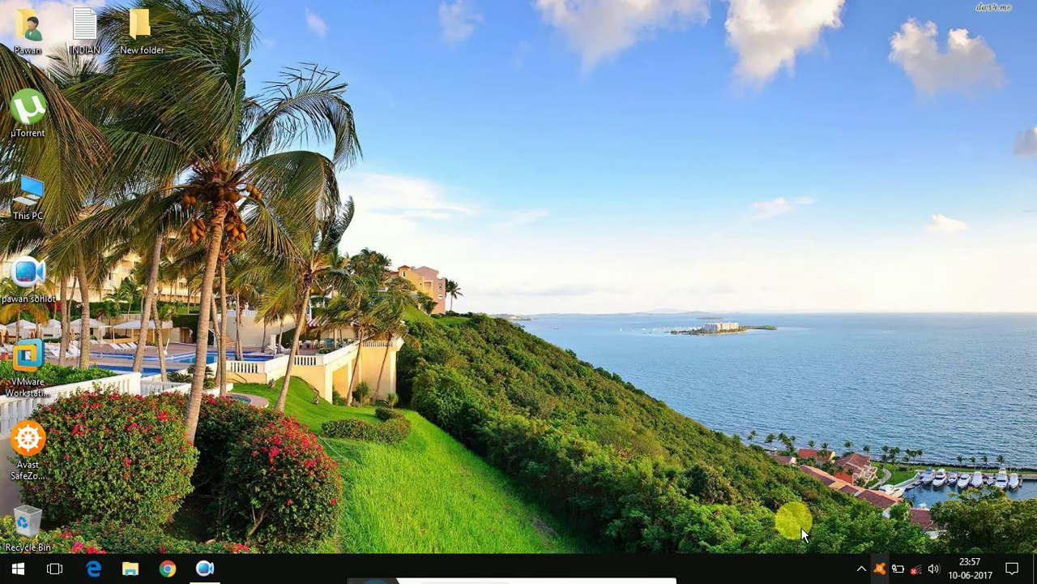
Refresh the desktop two more times from an empty area of the wallpaper.
mouse_move(806, 577)
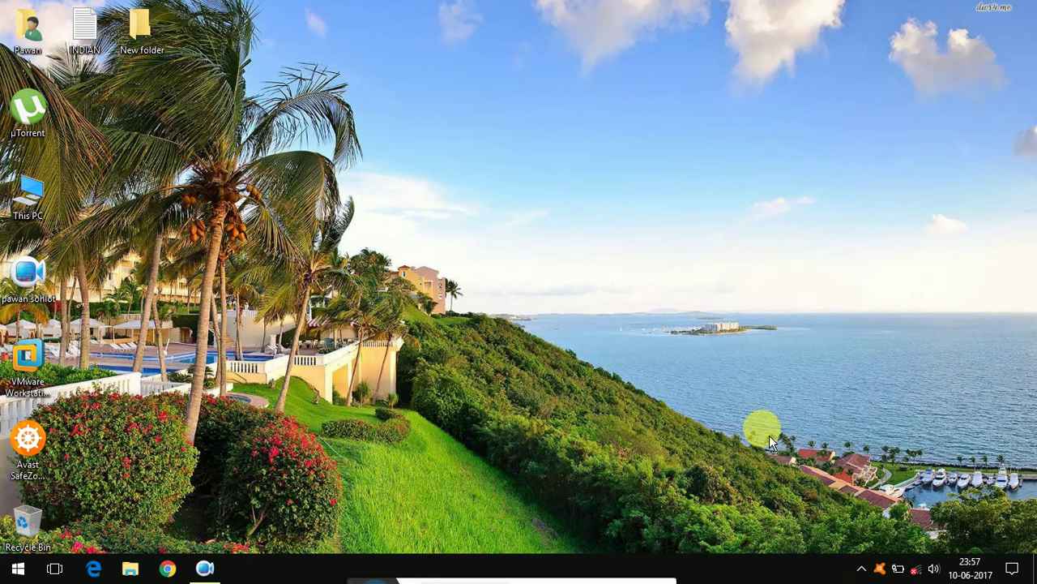
right_click(643, 244)
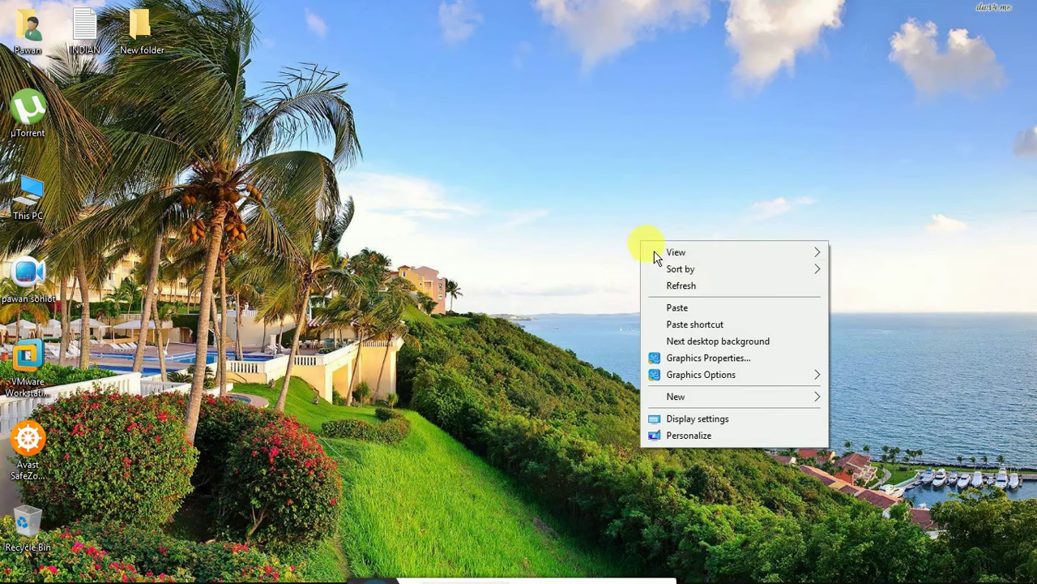
left_click(701, 290)
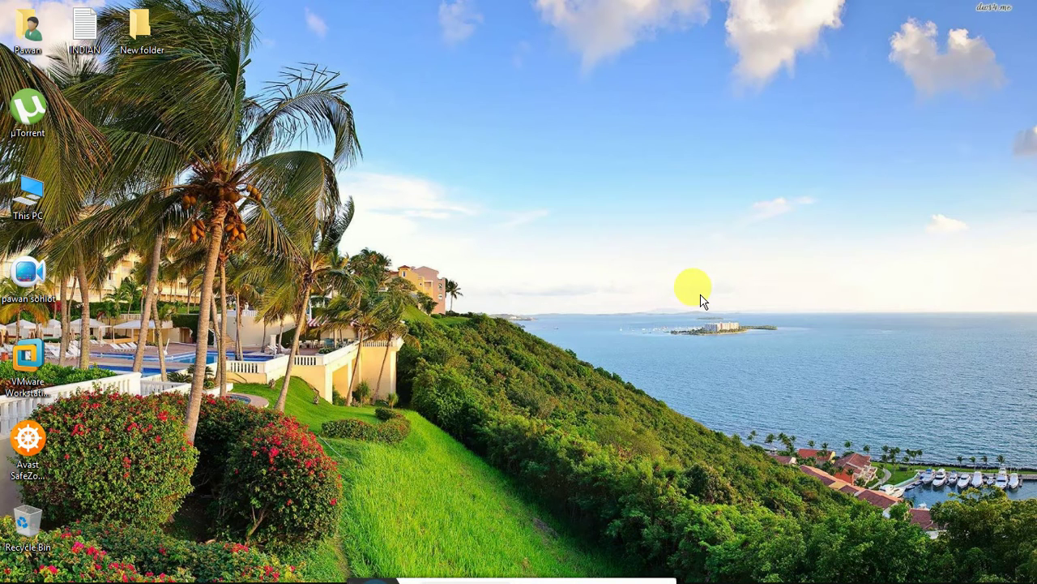
right_click(605, 330)
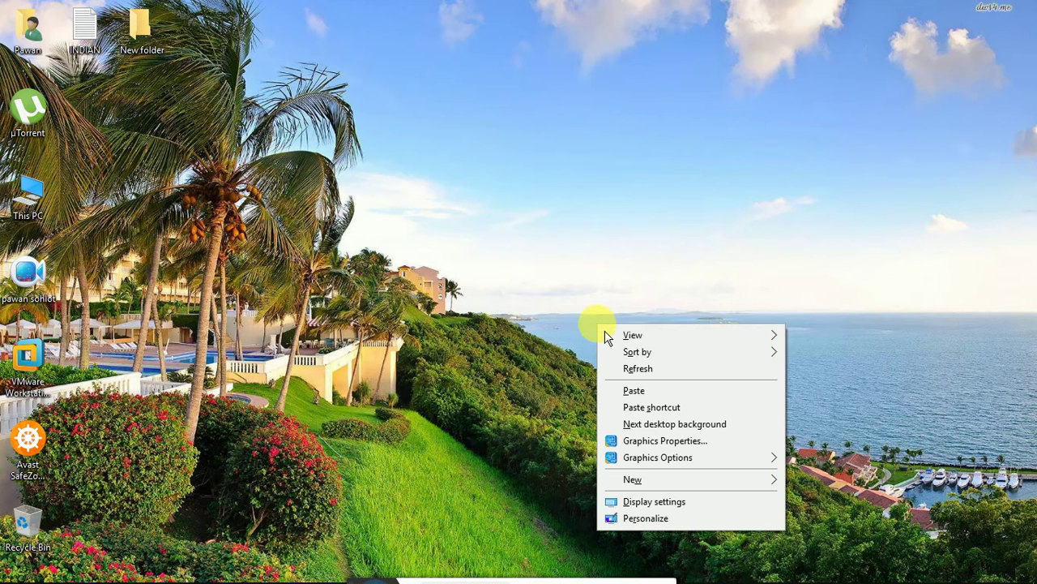
left_click(638, 369)
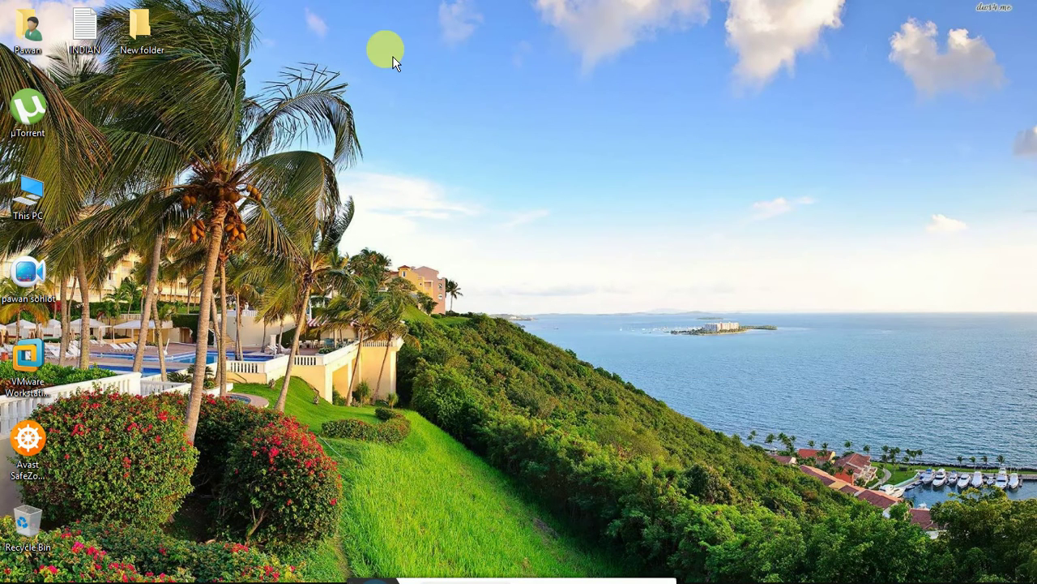
Refresh the desktop seven times in succession without opening its list of commands.
key("F5")
key("F5")
key("F5")
key("F5")
key("F5")
key("F5")
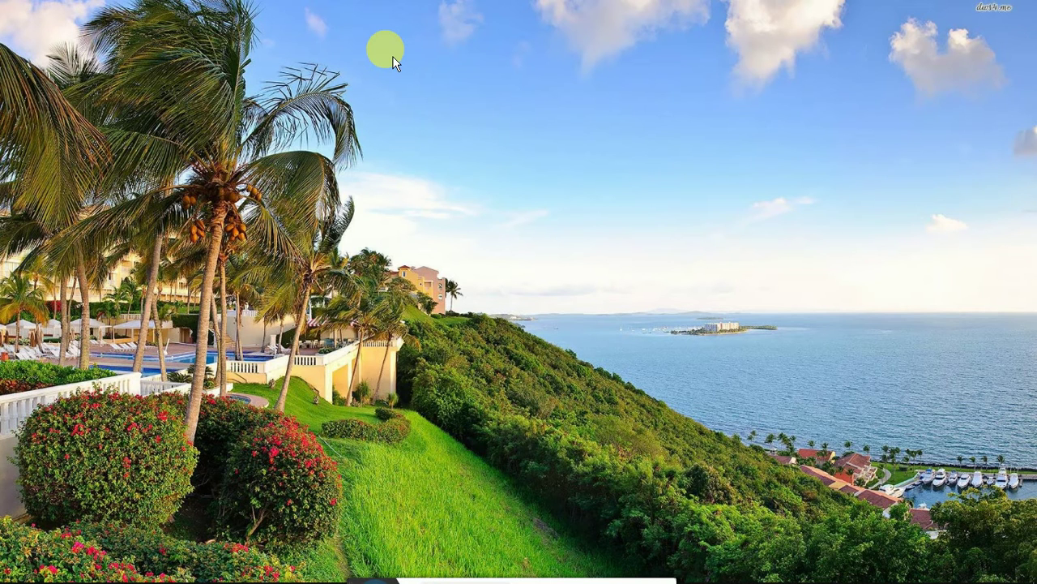
key("F5")
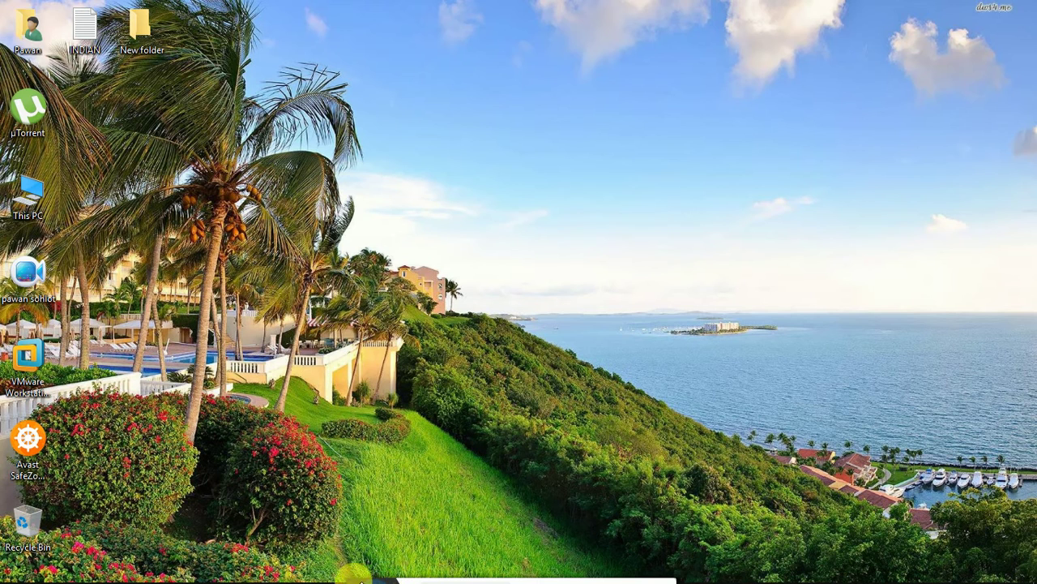
mouse_move(349, 571)
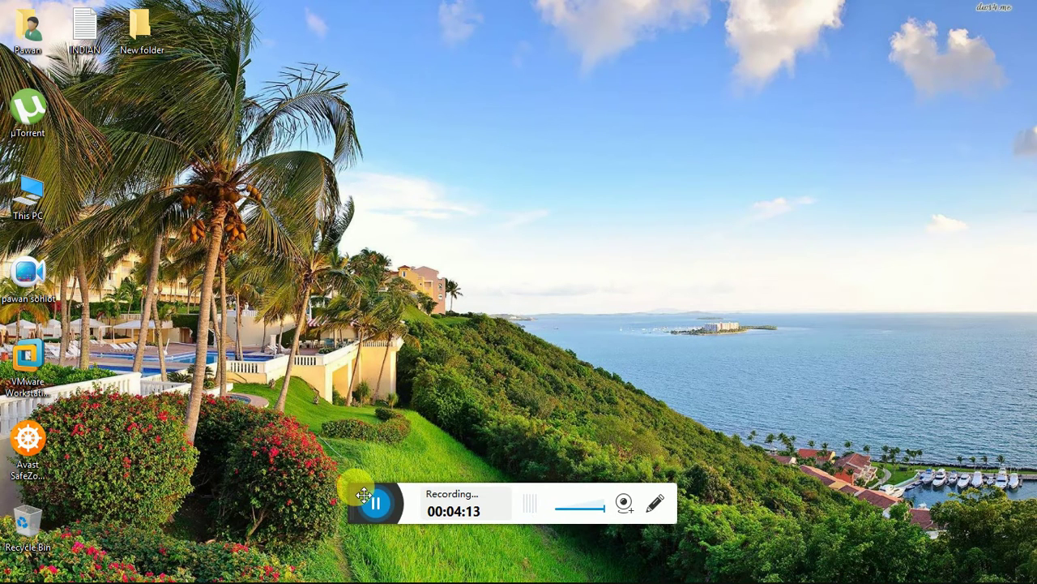